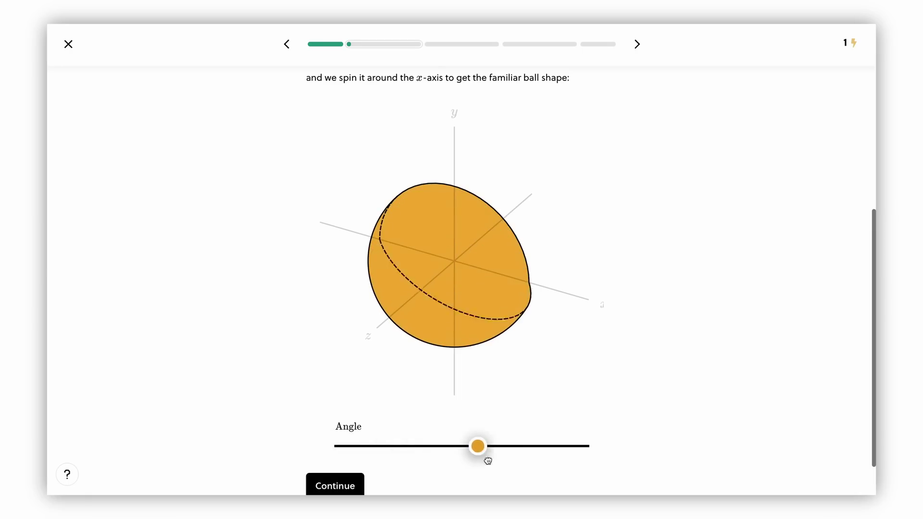
Advance the geometry lesson to the question comparing the two prisms' volumes
left_click(332, 486)
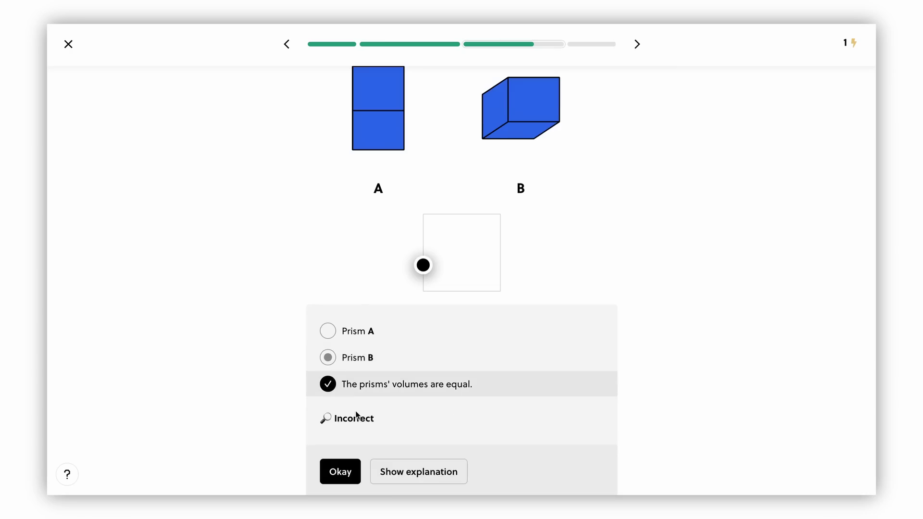
scroll(357, 415, "down", 2)
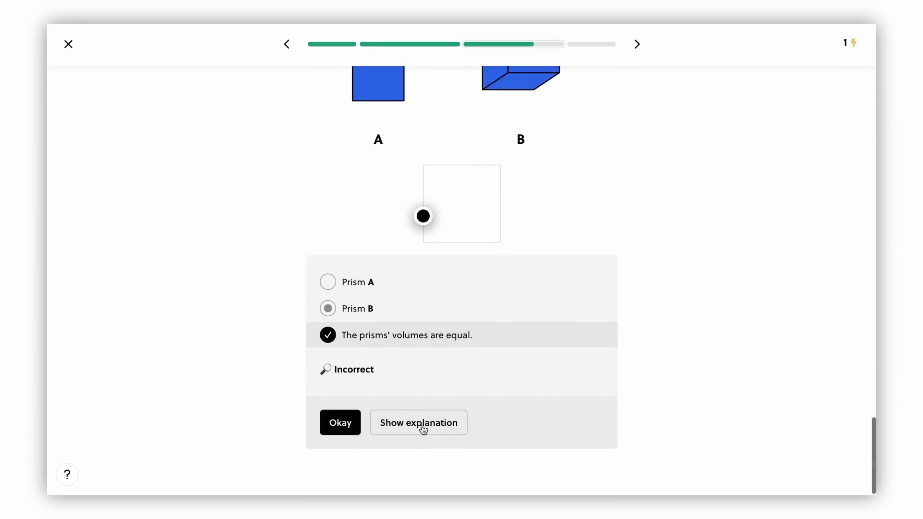